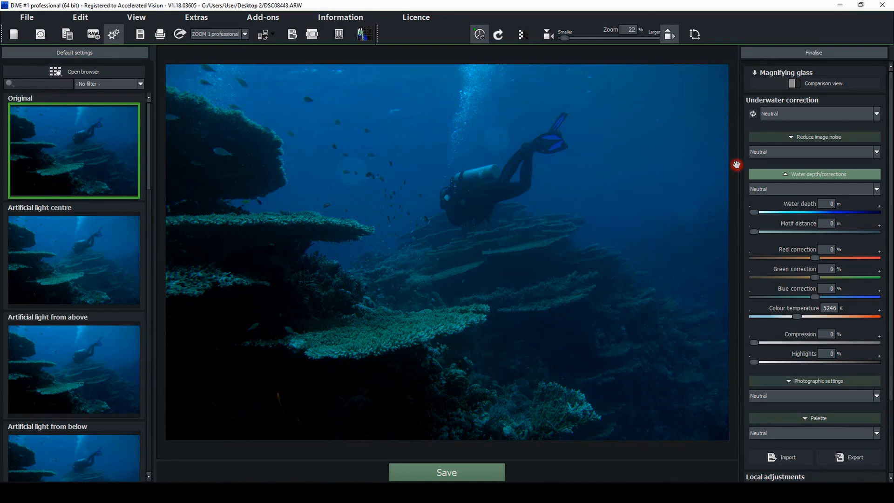
Try the Ocean/seas 5m underwater correction with brightness at 19 %, and reset the underwater correction to neutral.
left_click(811, 116)
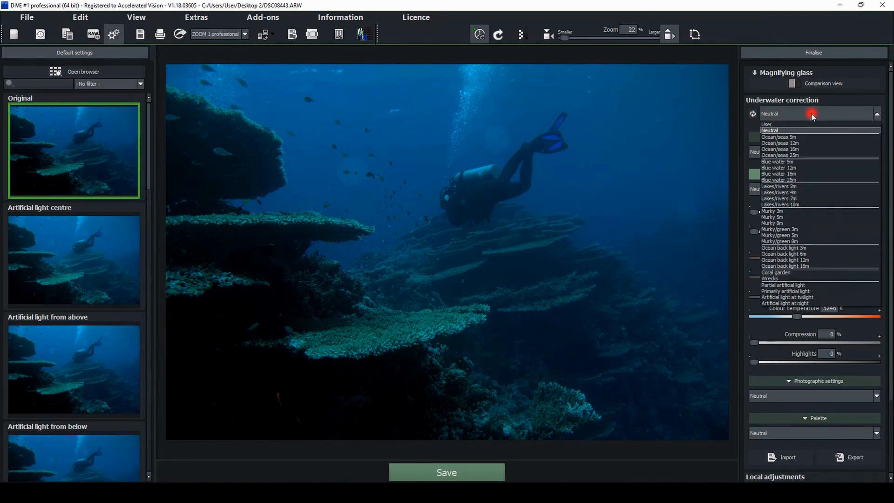
left_click(800, 138)
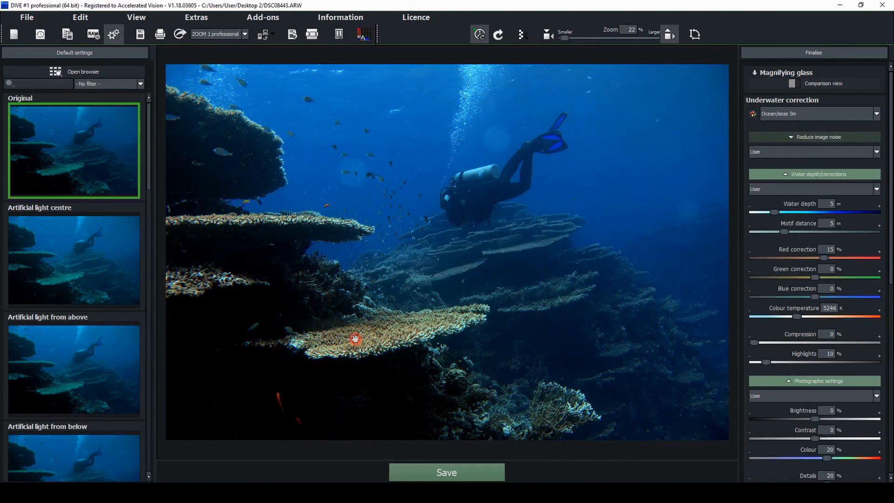
left_click_drag(886, 132, 889, 175)
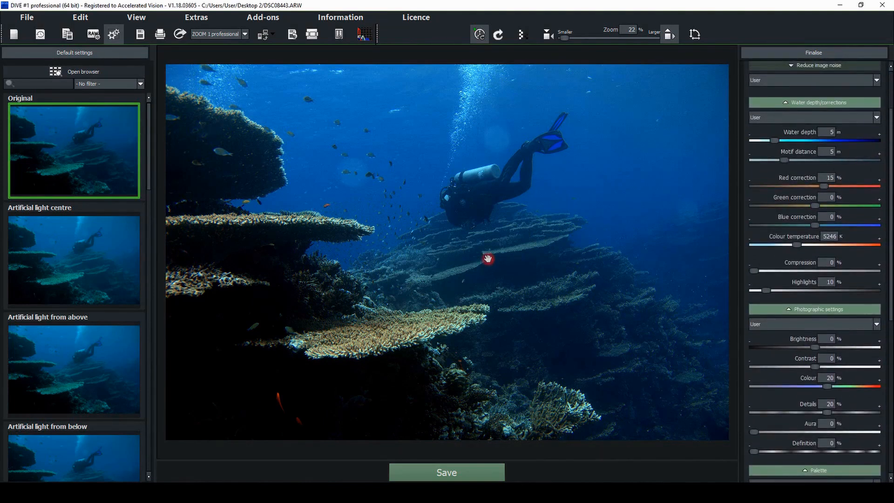
left_click_drag(814, 347, 825, 347)
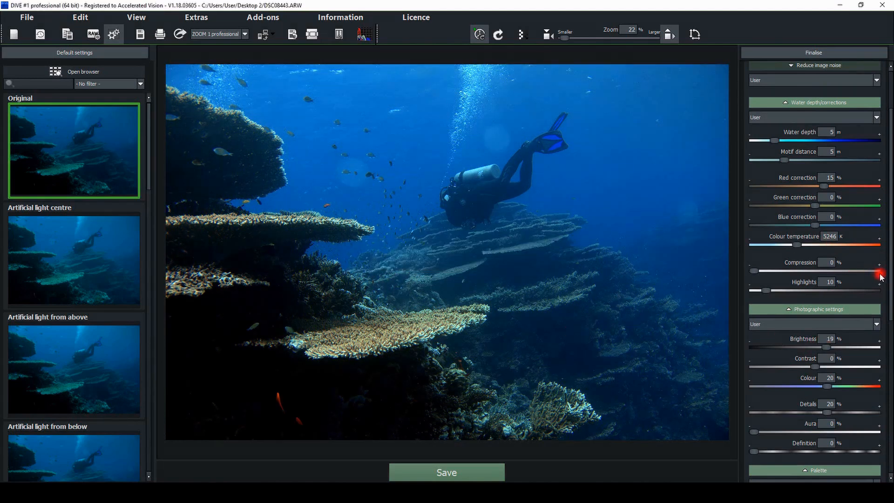
scroll(888, 237, "up", 3)
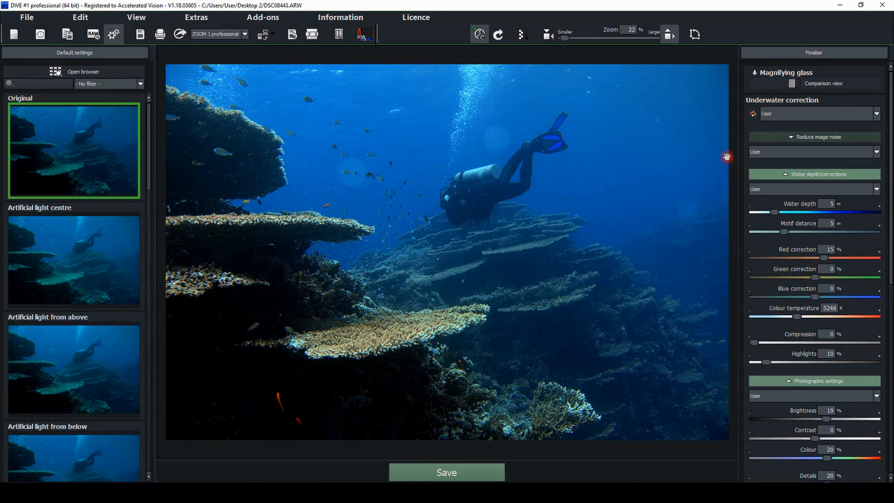
left_click(753, 113)
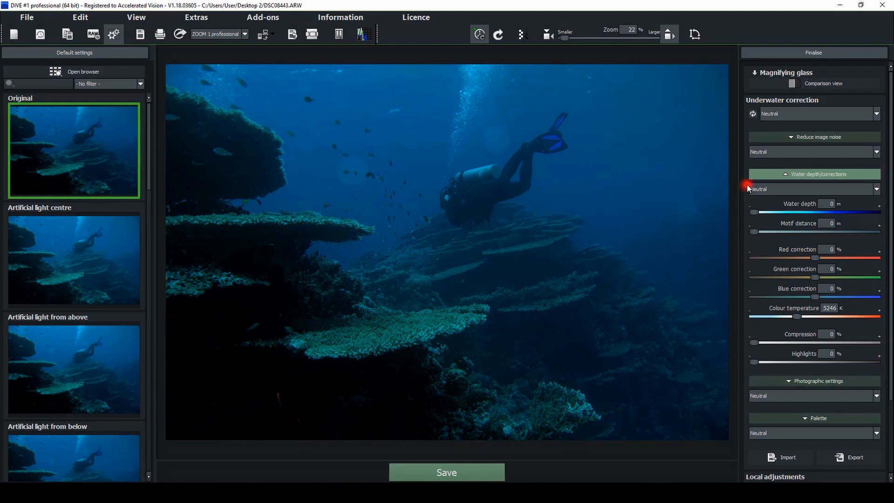
Try a water depth of 9 m on the photo, and replace it with the 16m depth correction preset.
left_click_drag(754, 213, 790, 212)
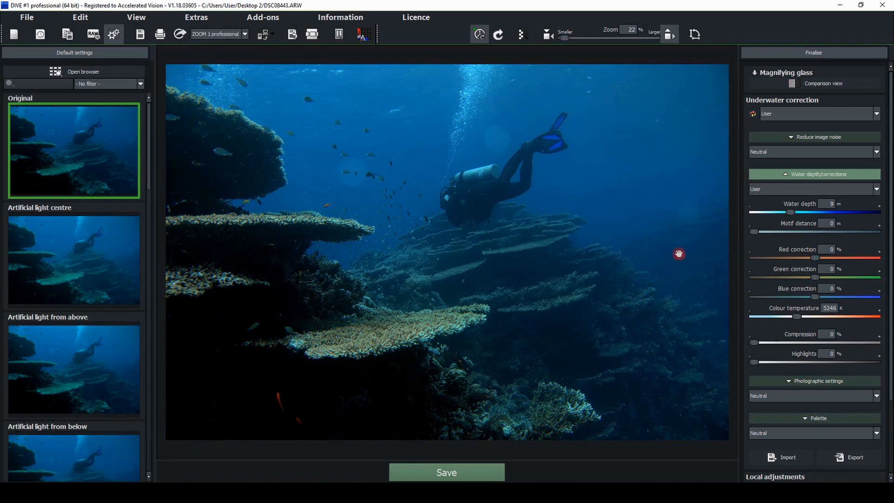
right_click(511, 257)
left_click(814, 190)
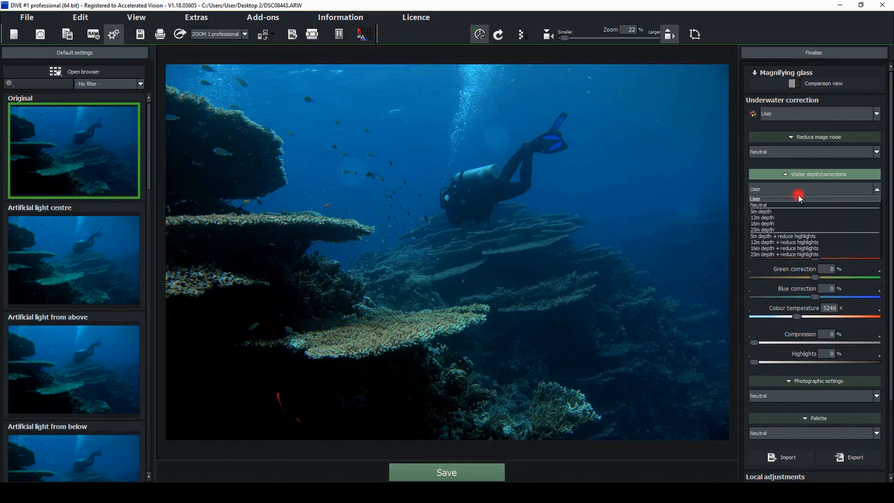
left_click(763, 224)
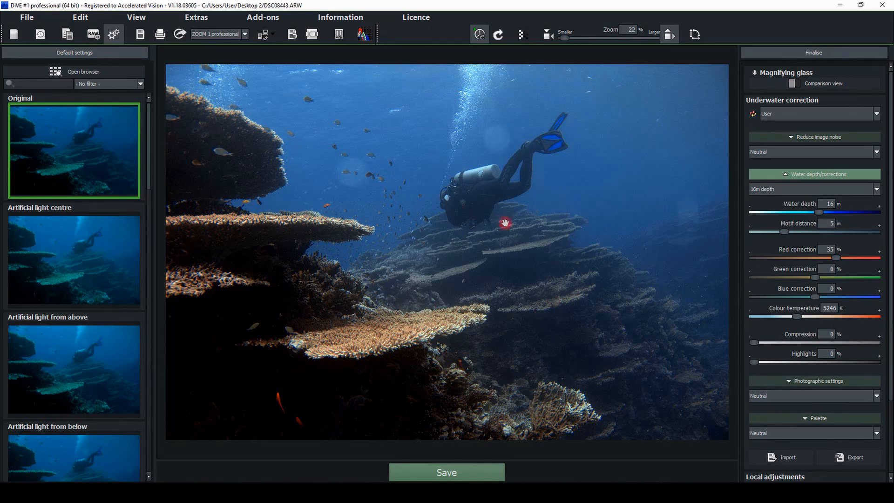
Try a motif distance of 9 m, and reapply the 16m depth preset to the water depth corrections.
left_click_drag(785, 232, 808, 233)
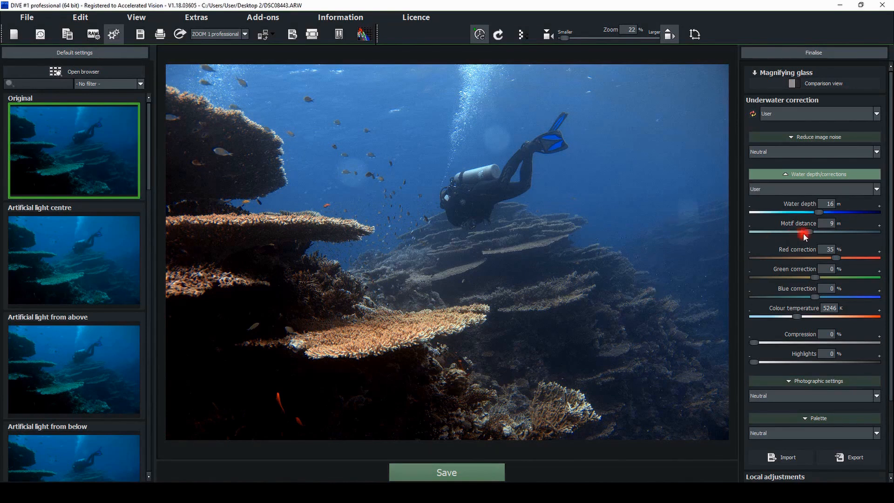
left_click_drag(809, 233, 790, 233)
left_click(794, 189)
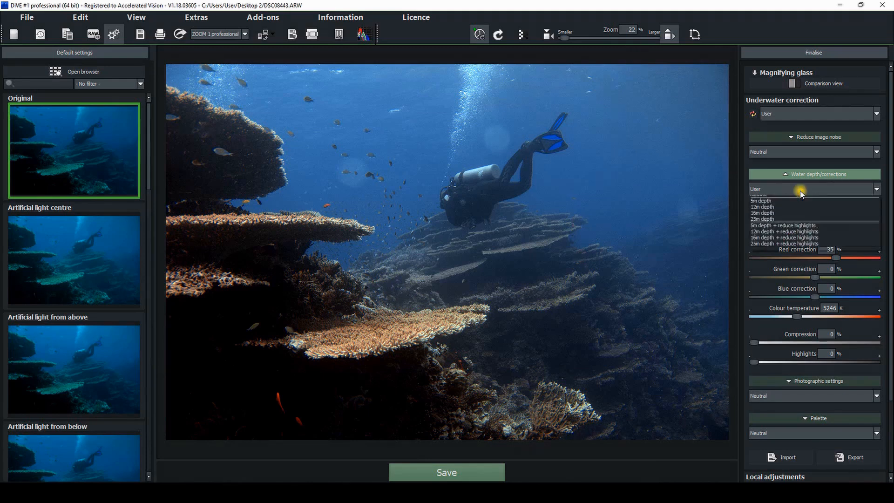
left_click(777, 224)
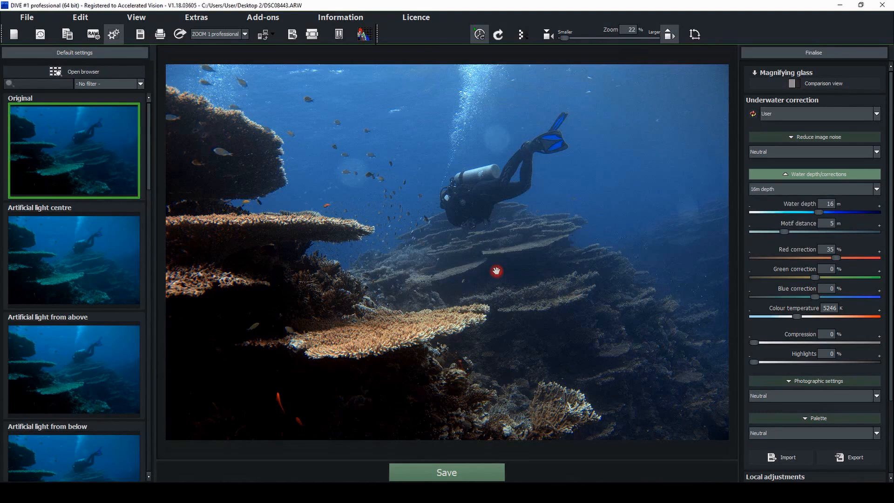
Apply the Significantly denoise preset to the image noise, checking the fish in the blue water up close.
scroll(363, 176, "up", 3)
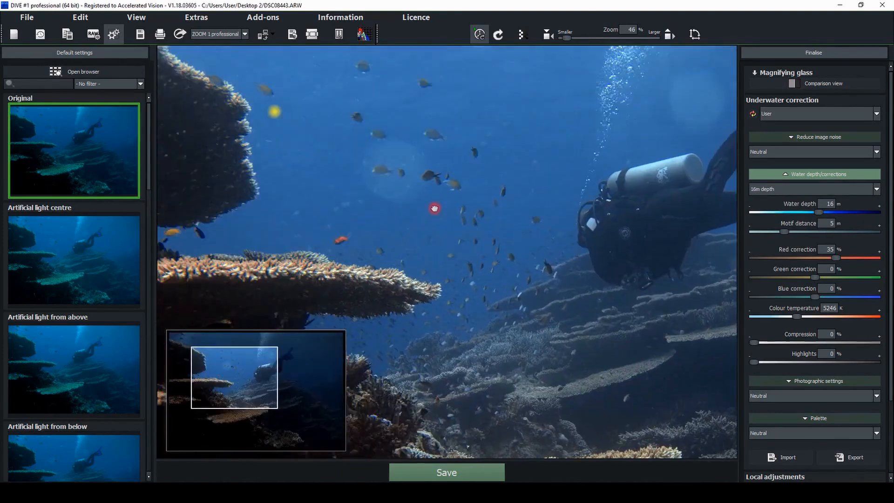
scroll(475, 265, "up", 8)
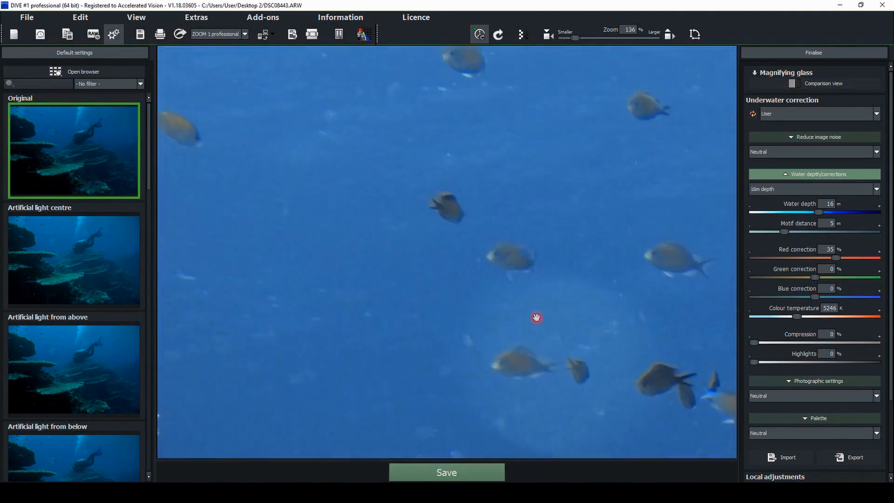
left_click_drag(589, 347, 313, 128)
left_click_drag(530, 306, 471, 226)
scroll(541, 355, "up", 2)
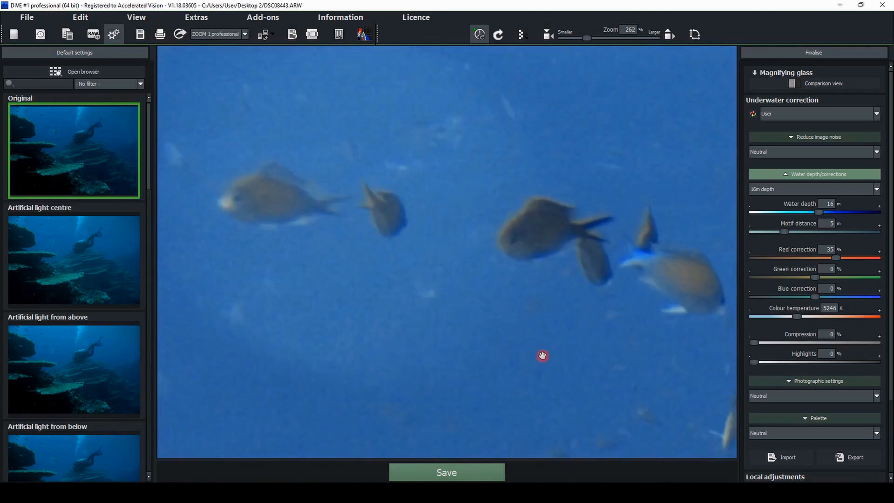
left_click_drag(545, 355, 490, 304)
left_click_drag(483, 185, 438, 205)
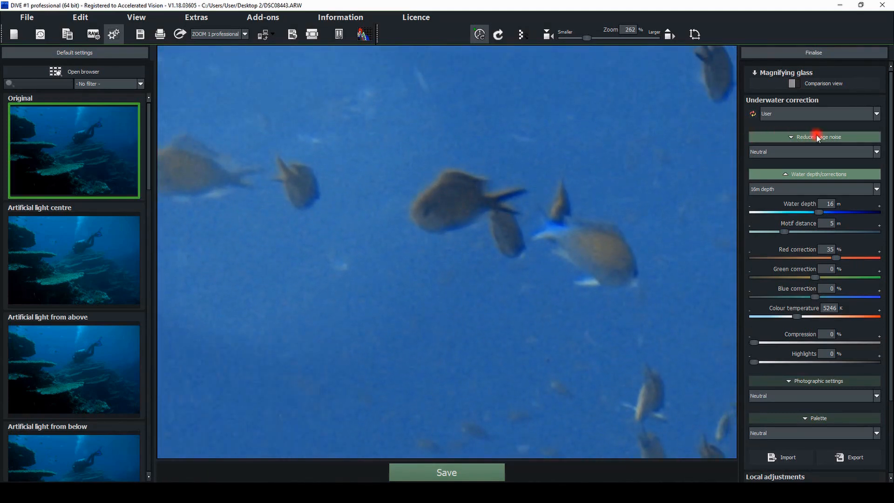
left_click(807, 153)
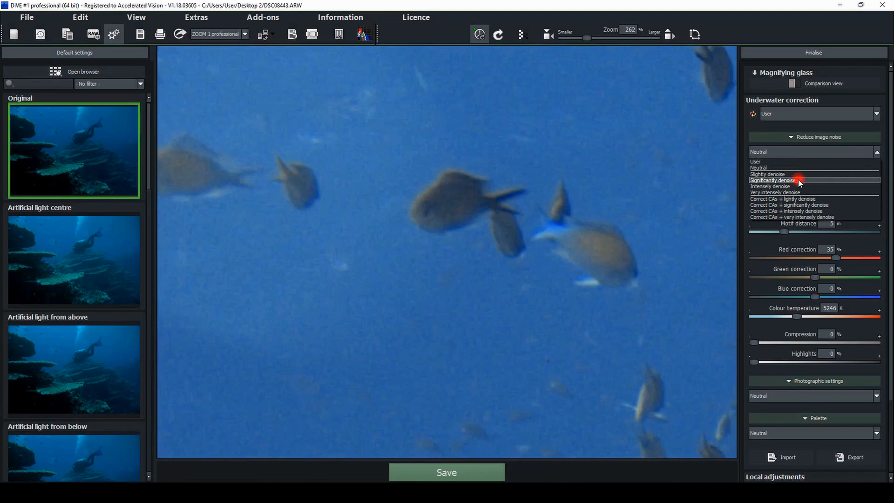
left_click(799, 181)
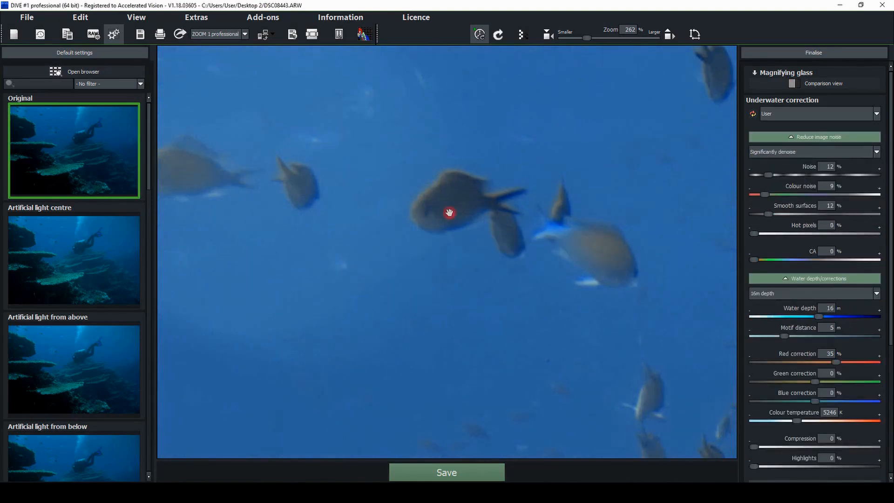
double_click(525, 269)
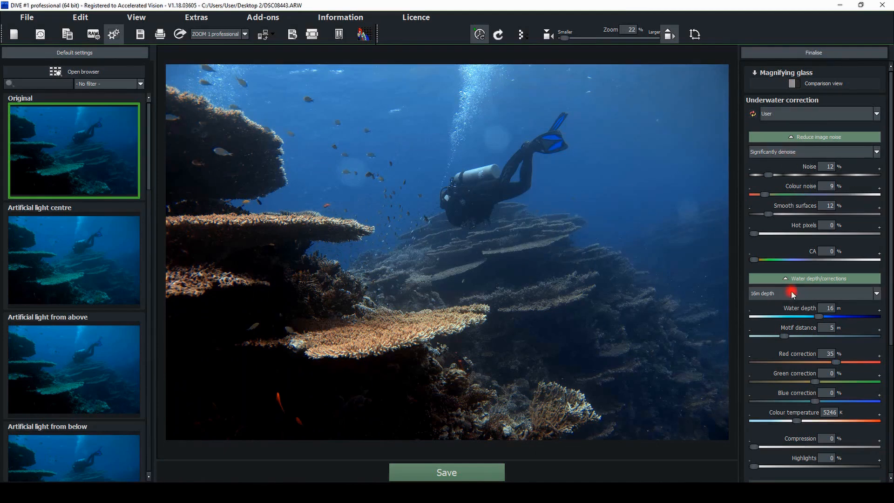
Apply the Very intense photographic settings preset, trying an aura of 30 % before returning the aura to 0 %.
scroll(890, 190, "down", 1)
scroll(890, 214, "down", 5)
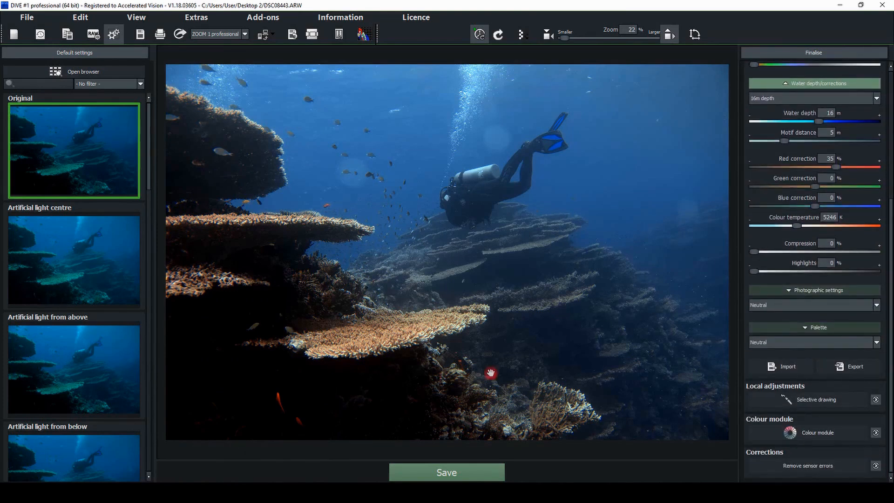
left_click(820, 307)
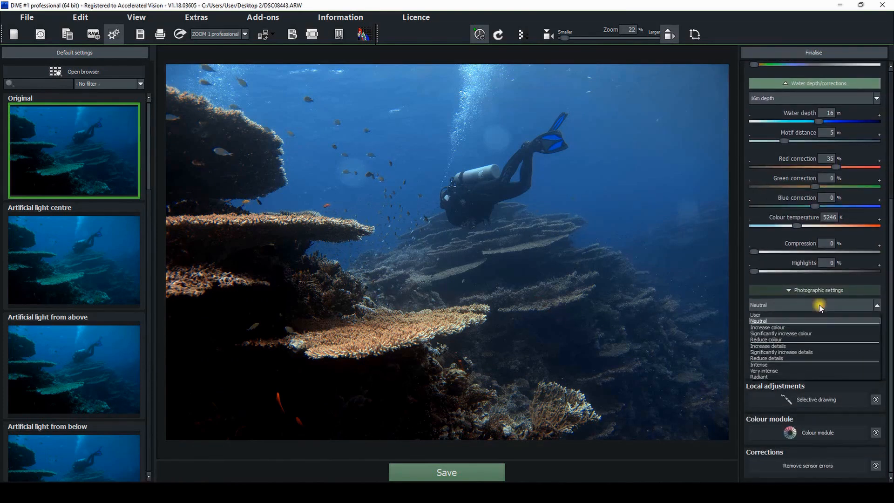
left_click(798, 371)
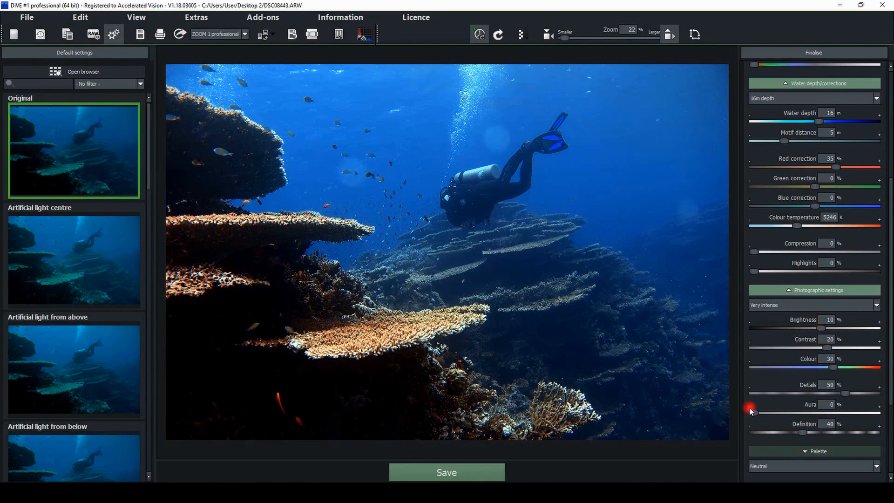
left_click_drag(752, 412, 791, 413)
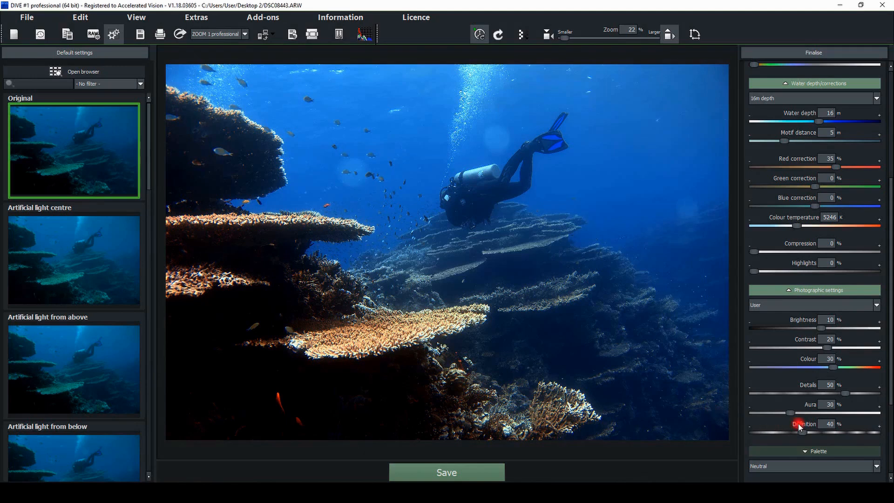
left_click_drag(787, 412, 716, 422)
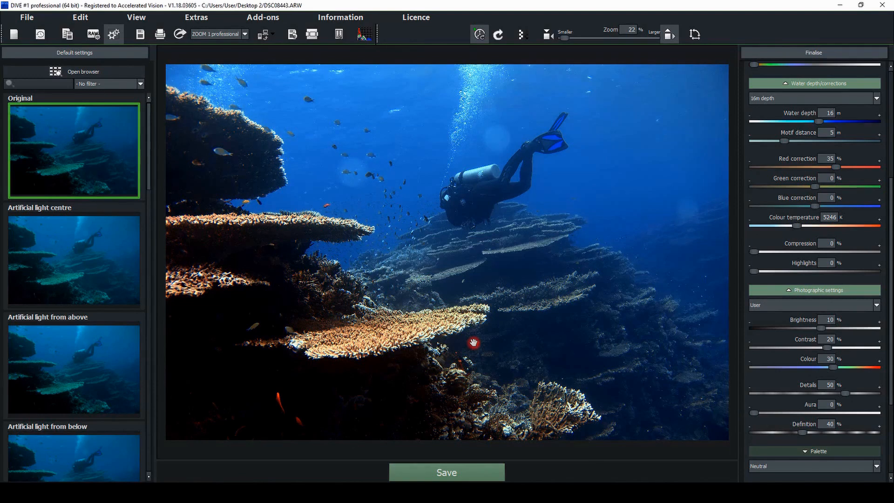
Adjust the colour palette by setting light blue to -35 % and orange to 50 %.
left_click_drag(888, 186, 889, 299)
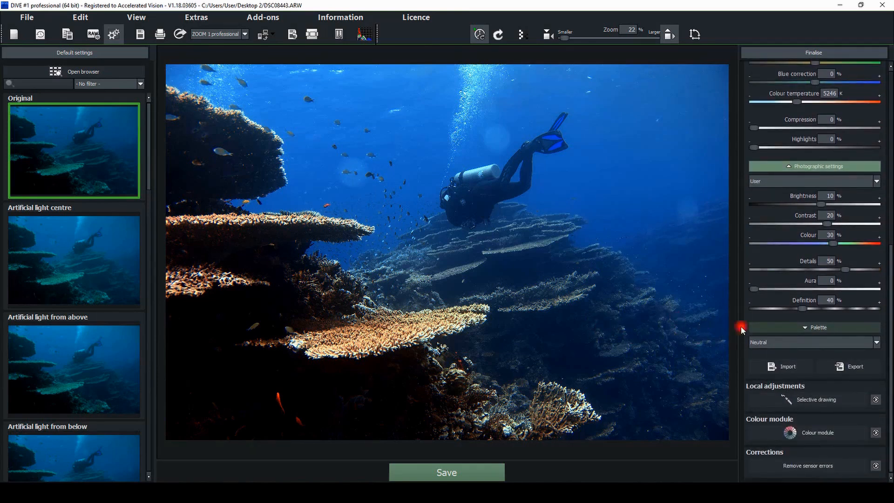
left_click(811, 326)
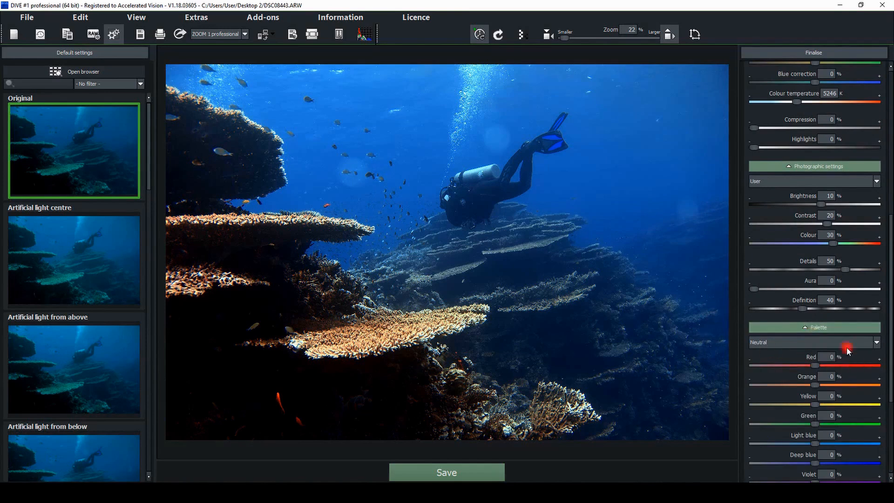
scroll(848, 385, "down", 3)
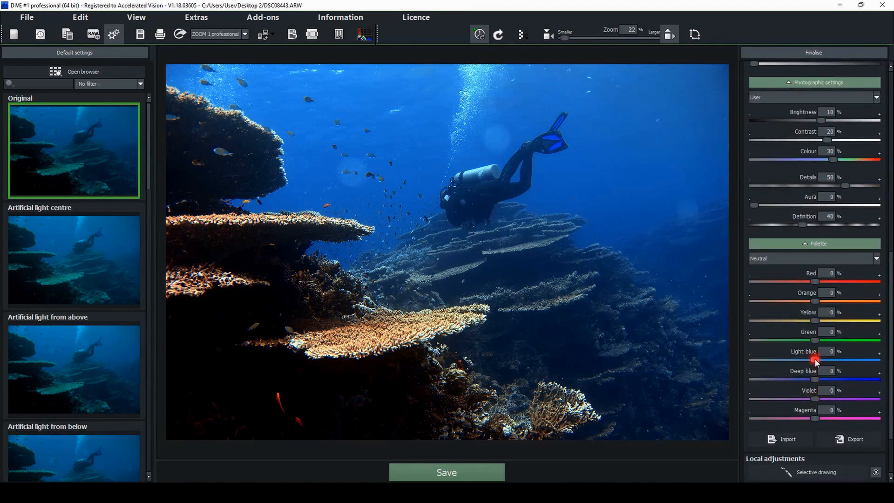
left_click_drag(815, 360, 793, 360)
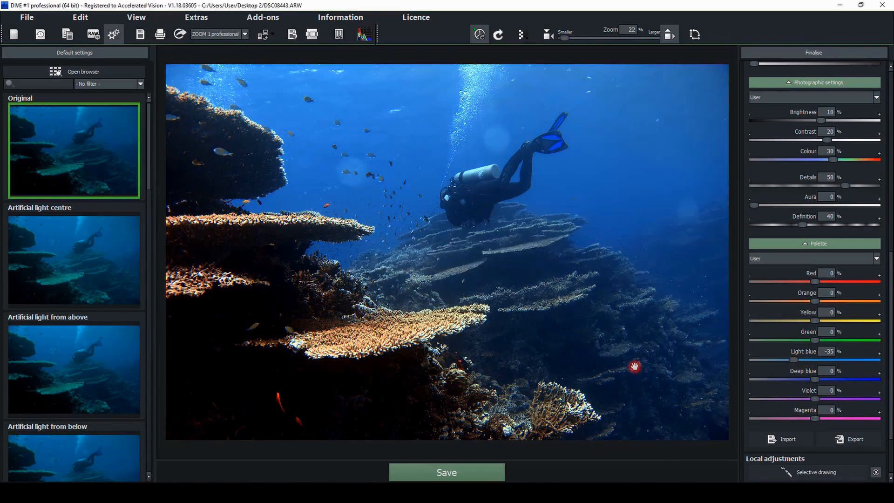
left_click_drag(815, 301, 844, 303)
Compare the original and corrected photo side by side, moving the dividing line toward the photo's left edge, and close the comparison.
left_click(338, 34)
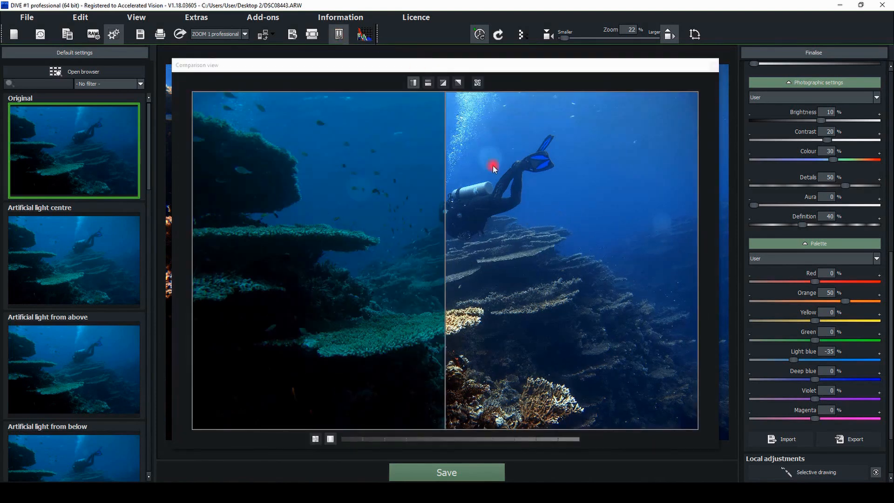
left_click(445, 252)
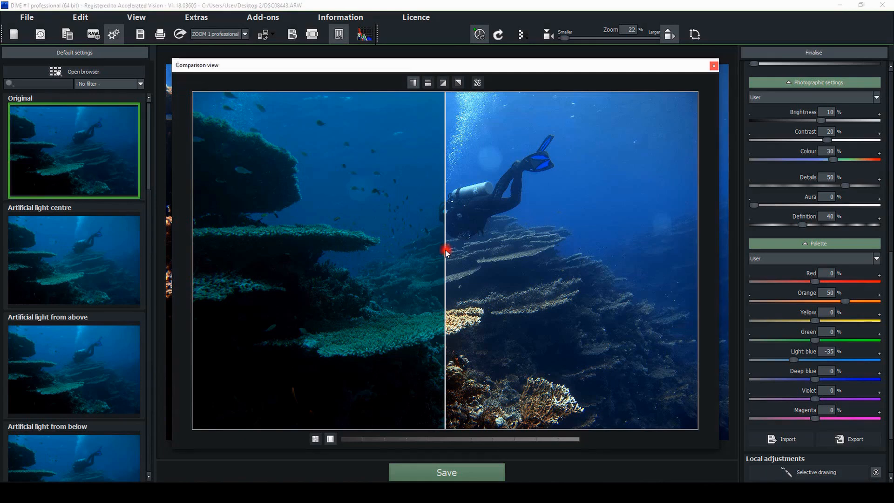
left_click_drag(445, 252, 230, 267)
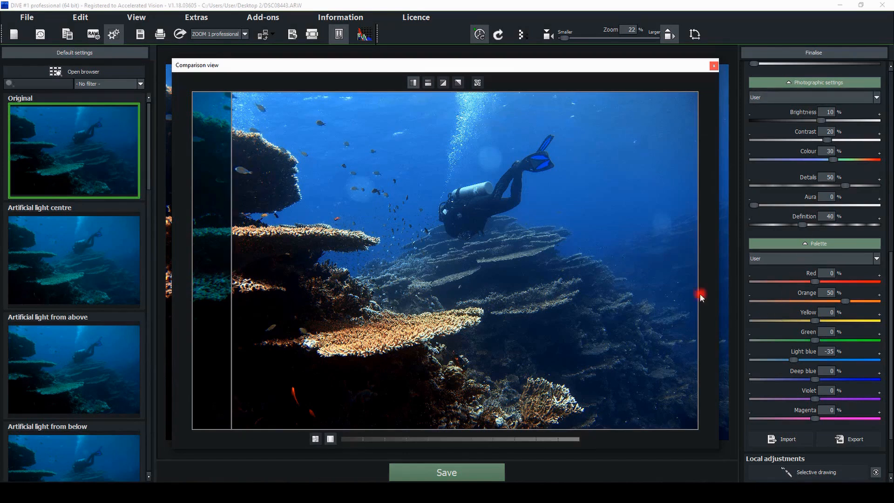
left_click(713, 66)
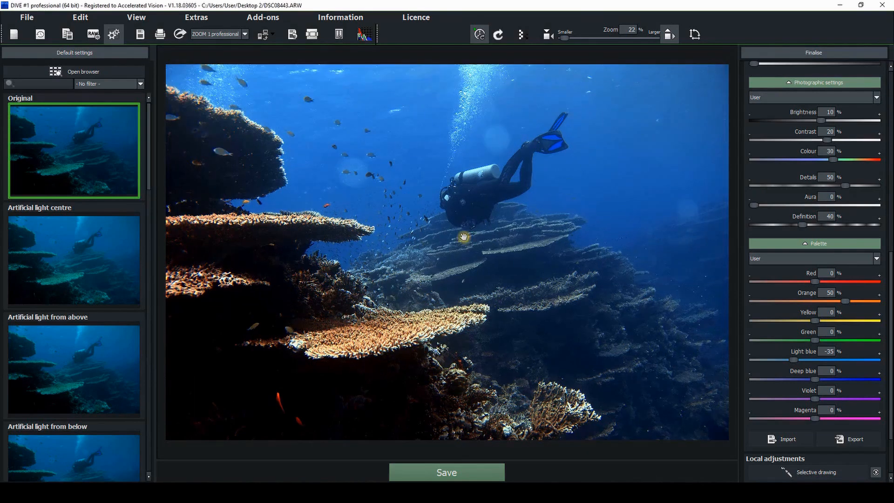